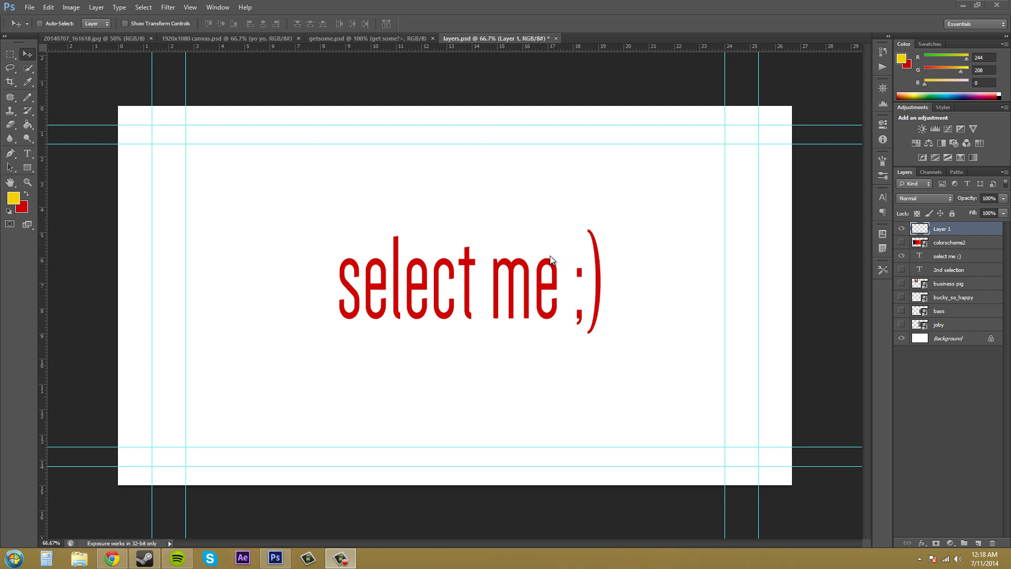
Load the red 'select me ;)' letters as a selection, checking transparency by toggling the white Background.
click(902, 339)
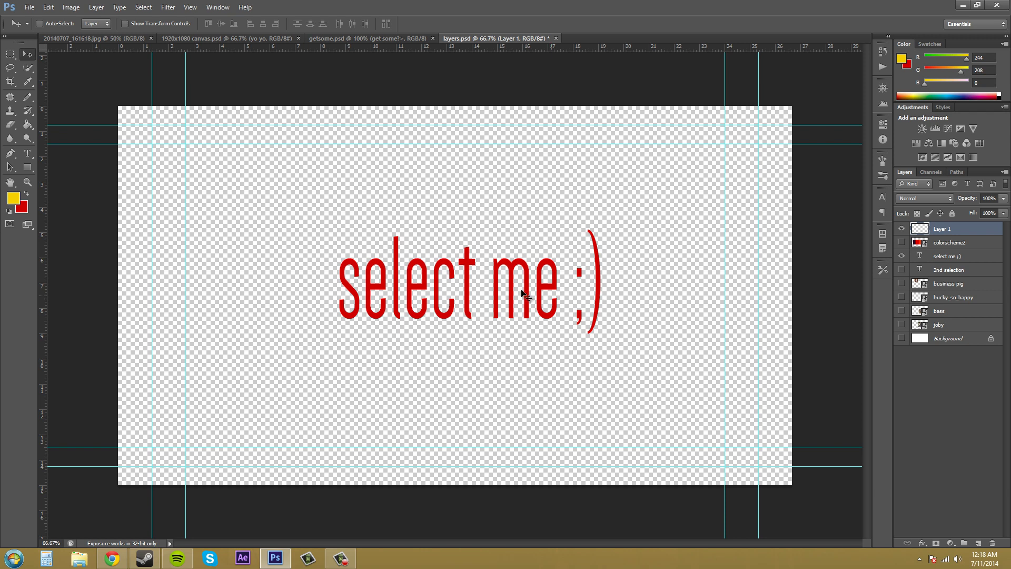
click(902, 339)
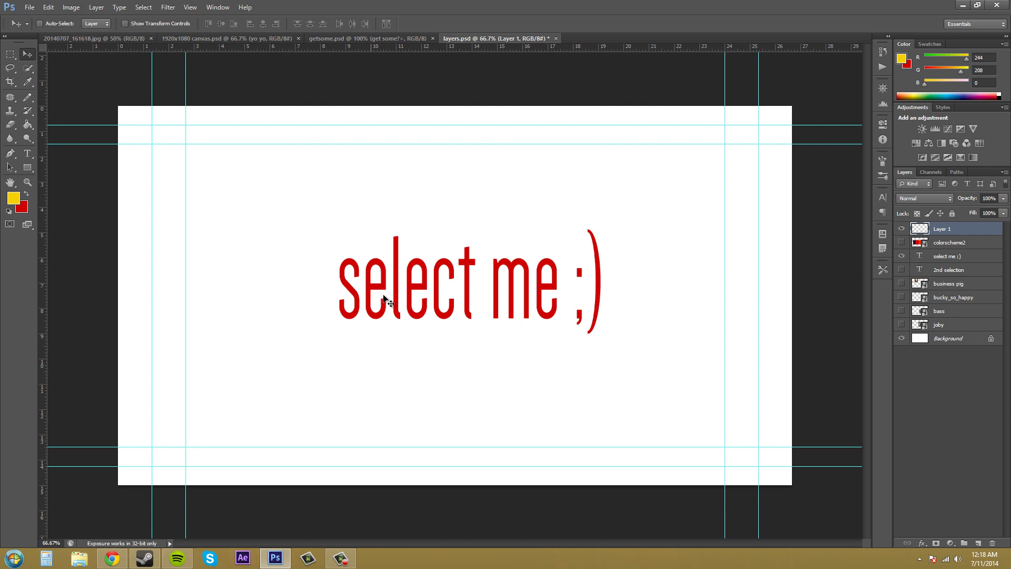
ctrl+click(921, 259)
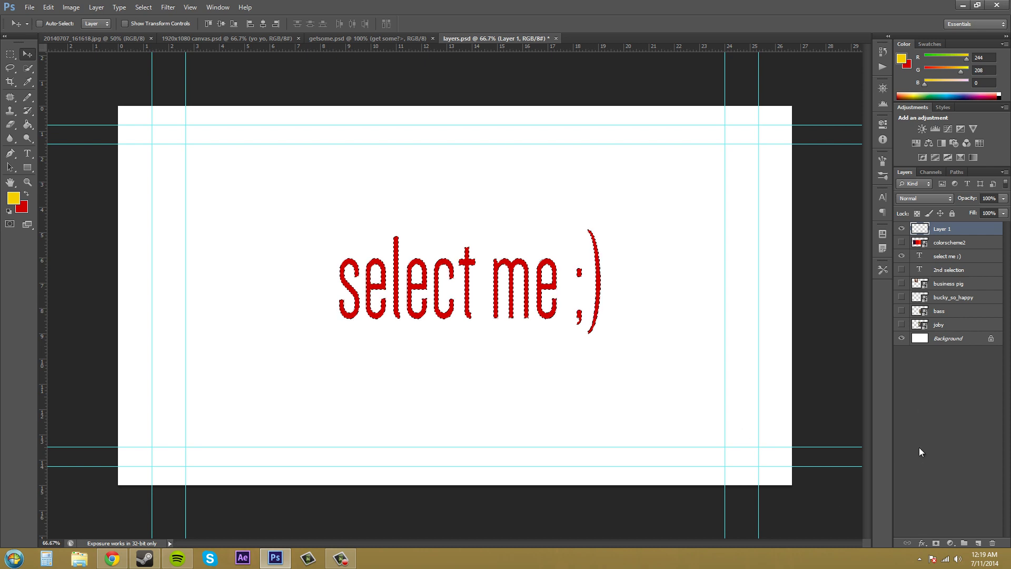
click(903, 339)
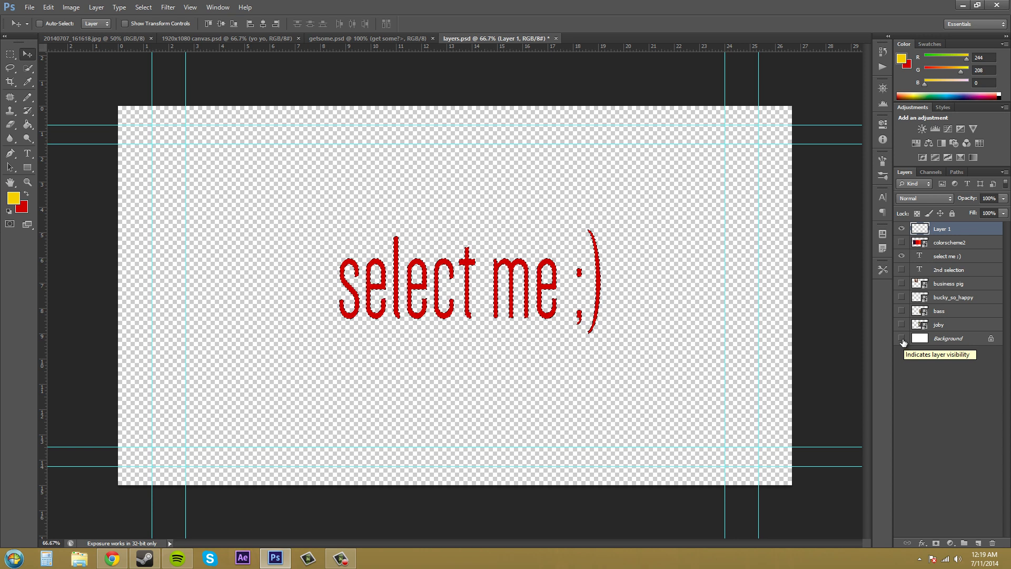
click(903, 339)
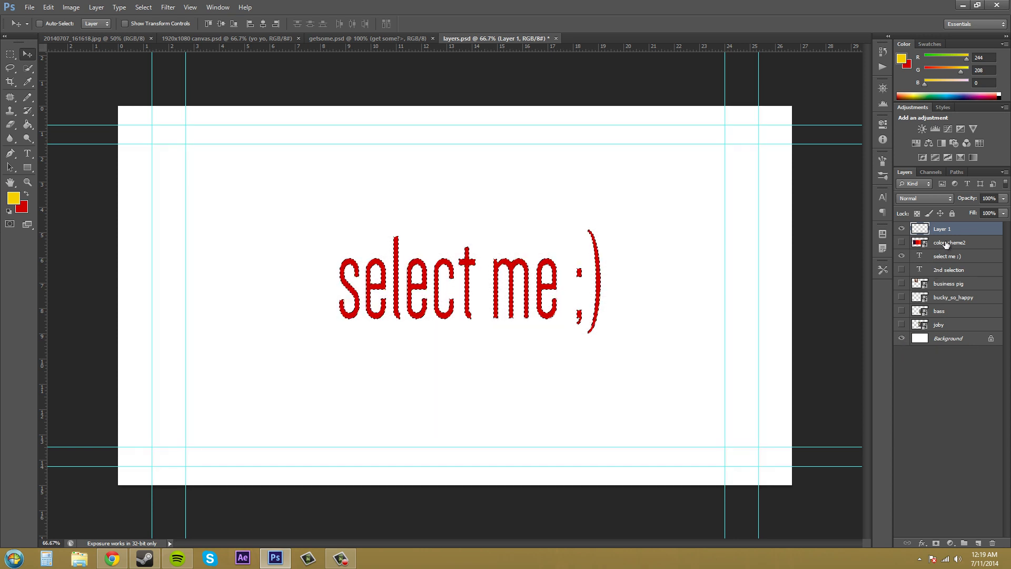
Make colorscheme2 the active layer and show its five-colour stripe bar.
click(970, 243)
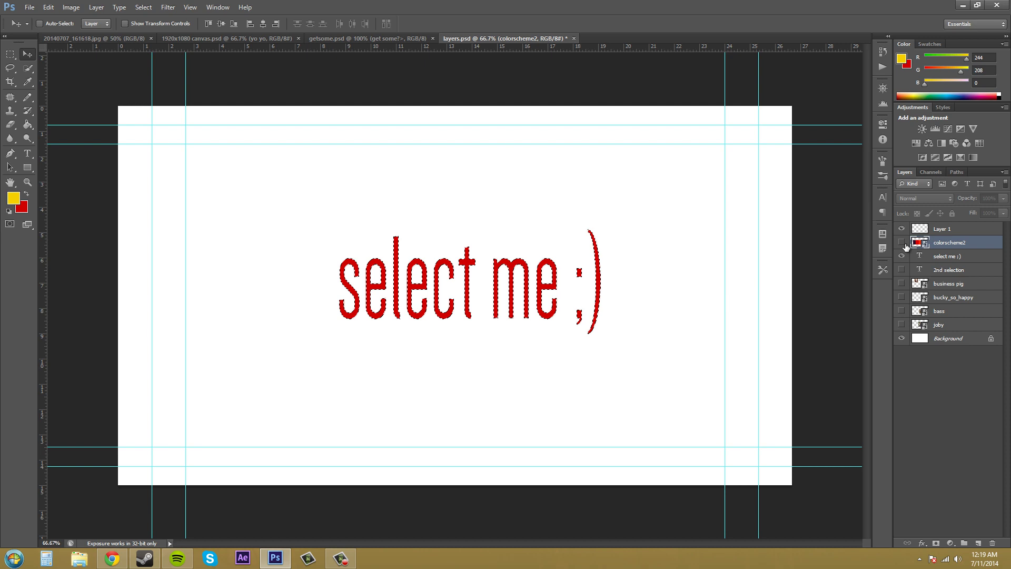
click(902, 242)
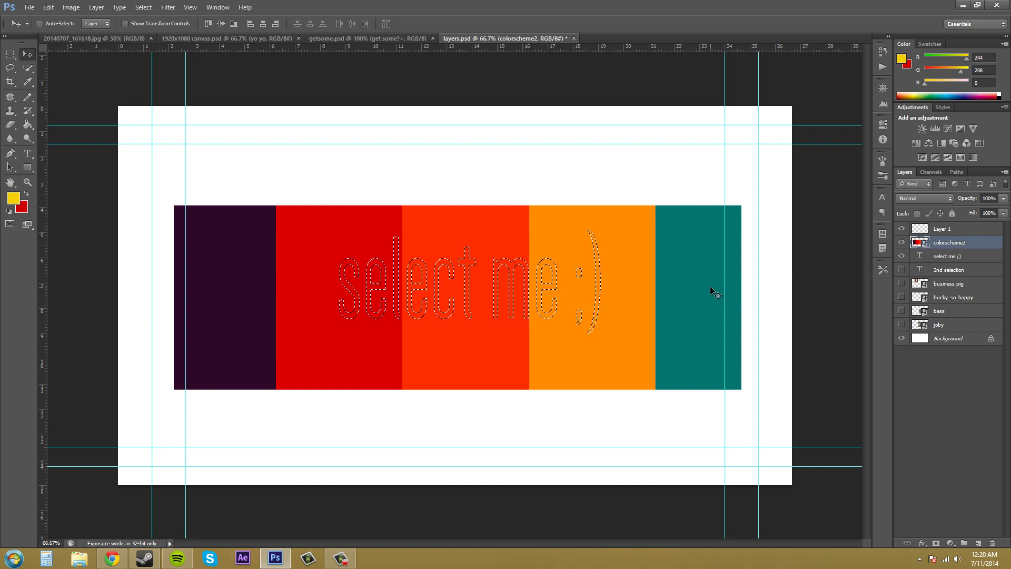
Copy the stripe-filled letters to a new Layer 2, then compare layers and leave Layer 2 alone visible.
key(ctrl+j)
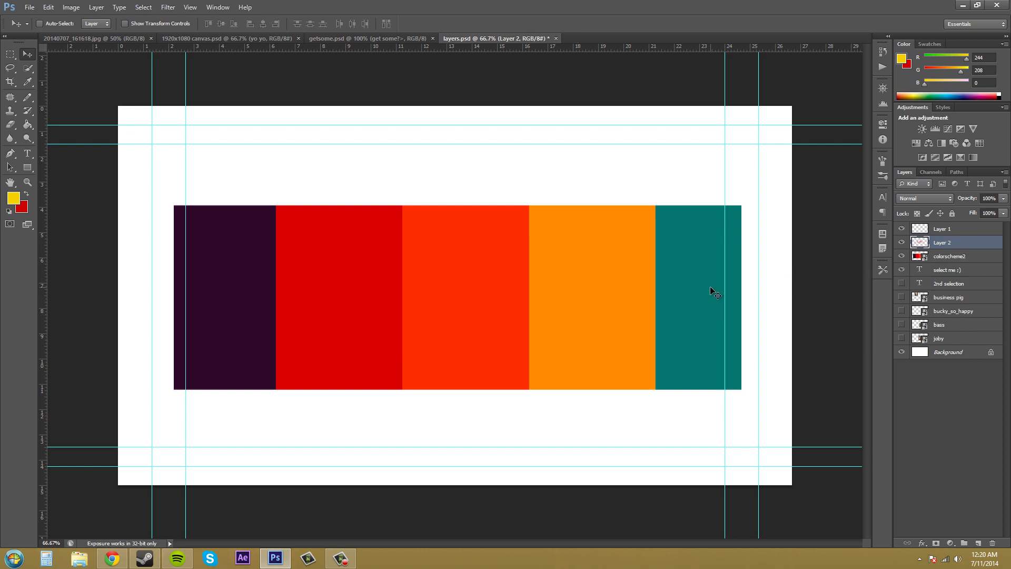
alt+click(902, 243)
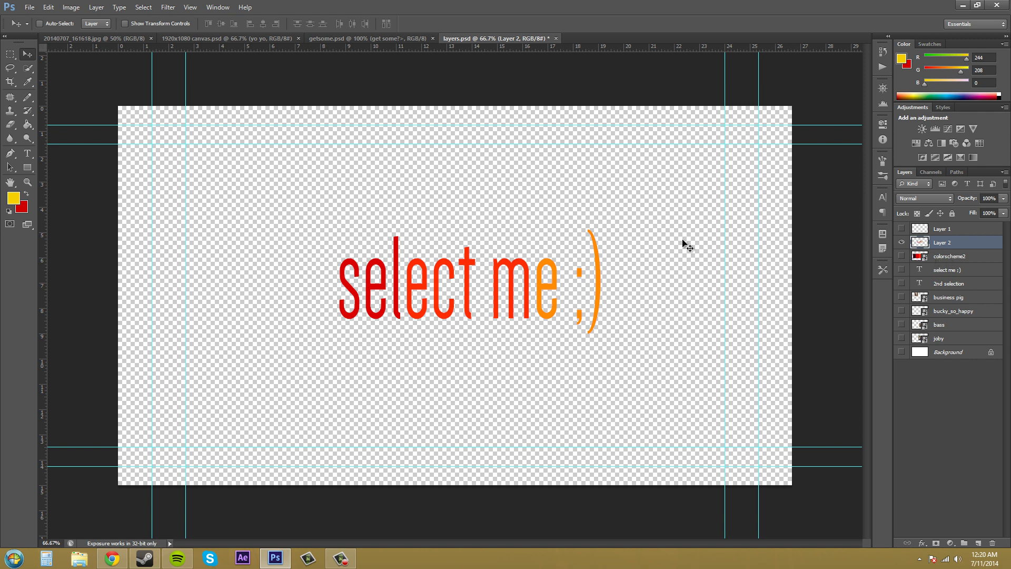
click(902, 242)
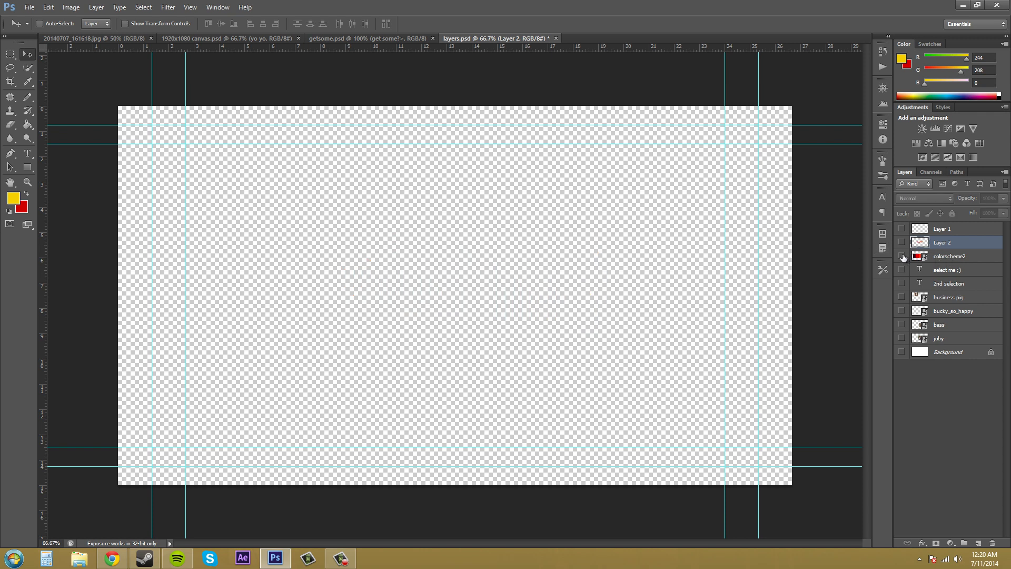
click(902, 256)
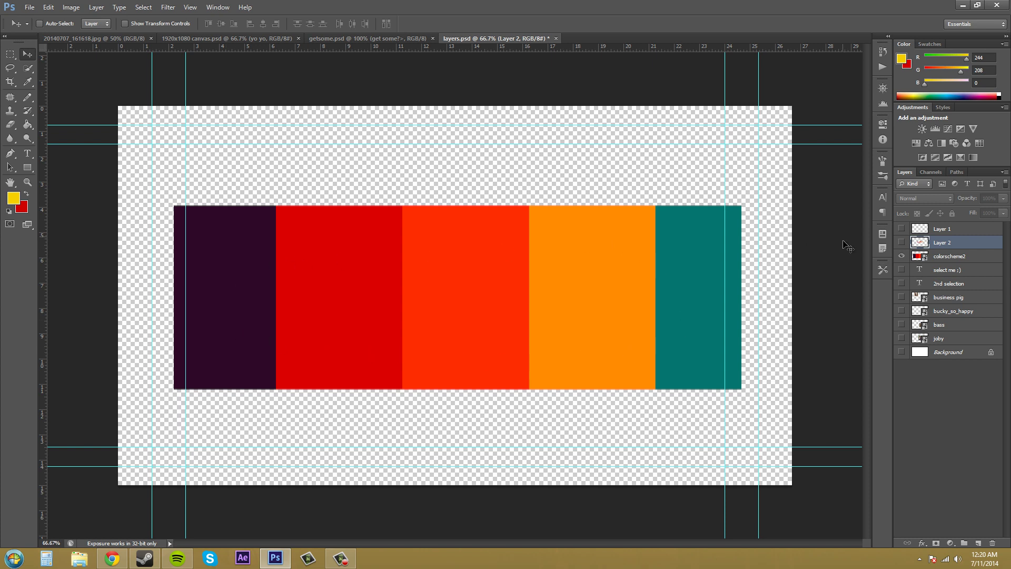
click(903, 256)
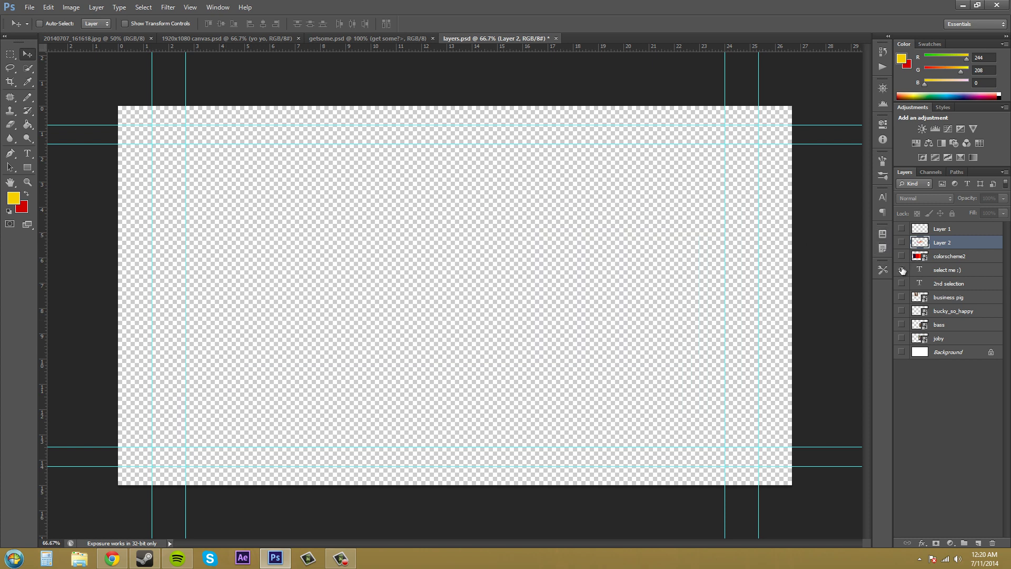
click(902, 270)
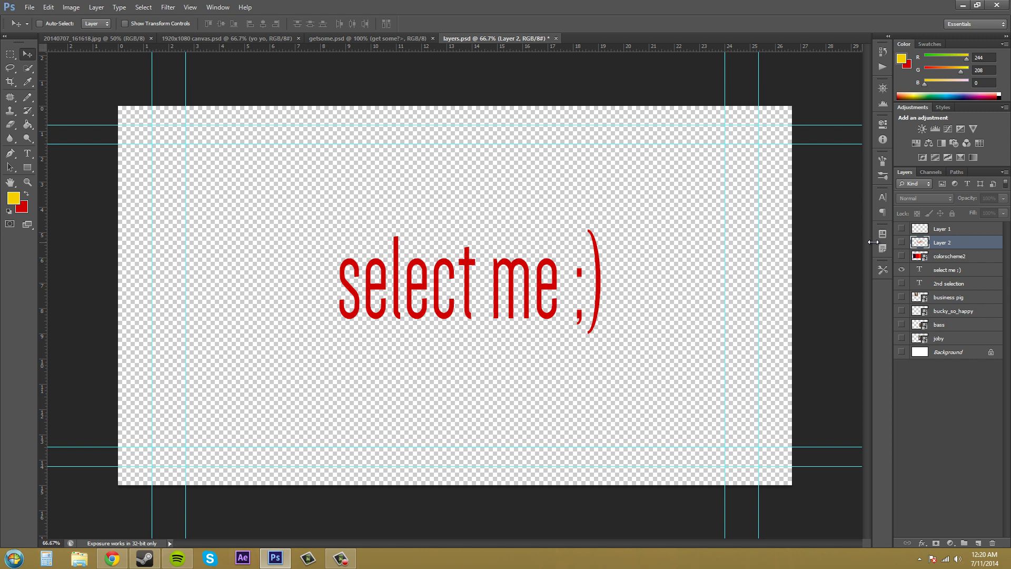
click(901, 229)
click(902, 230)
click(902, 270)
click(902, 242)
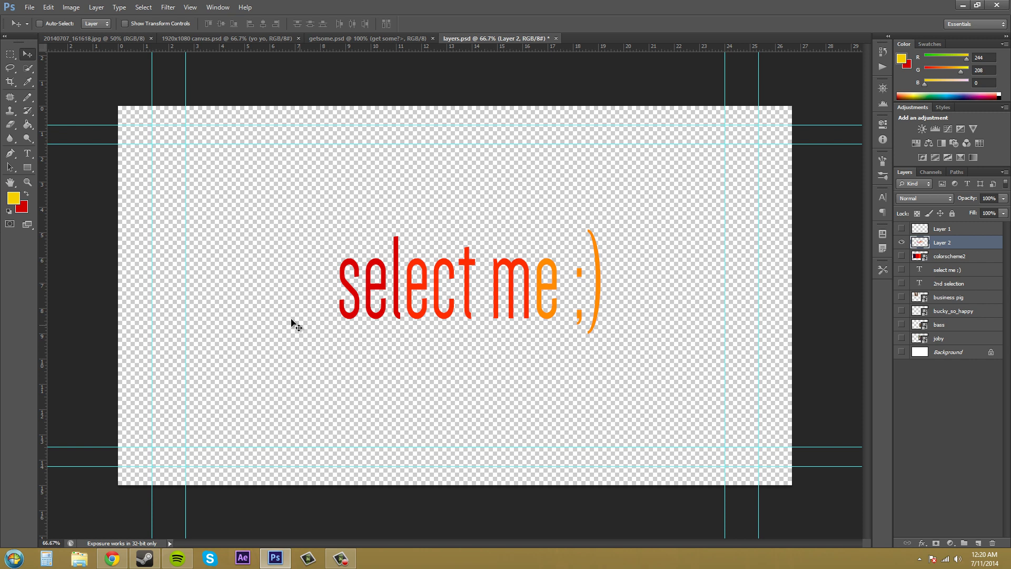
Hide Layer 2 and make the colorscheme2 stripes the active, visible layer.
click(902, 242)
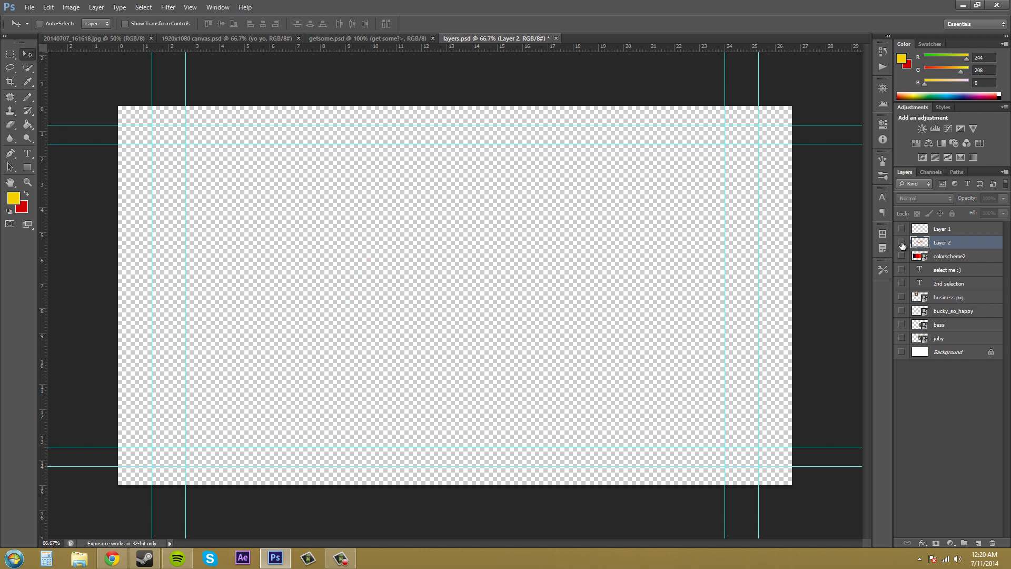
click(960, 256)
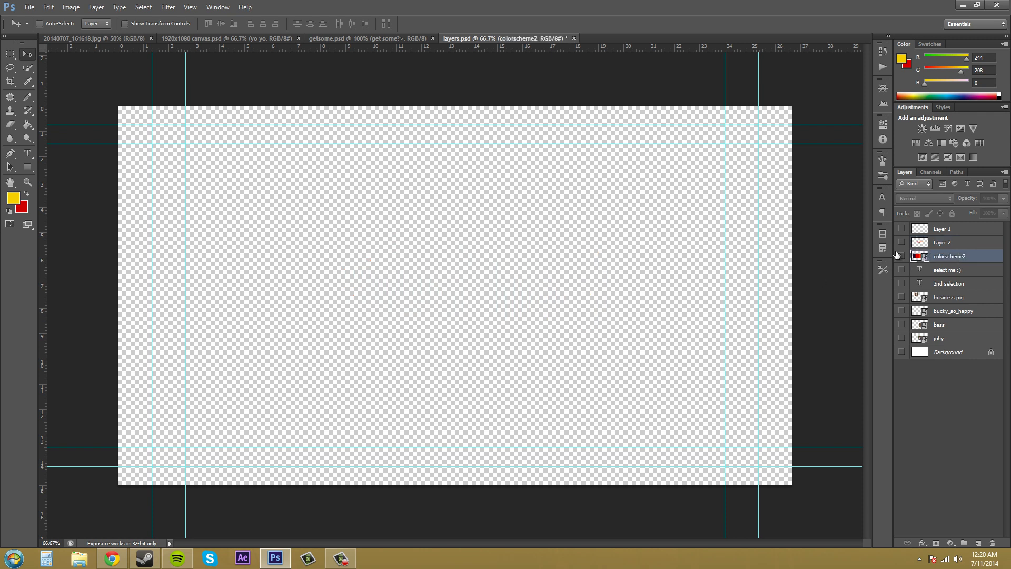
click(902, 257)
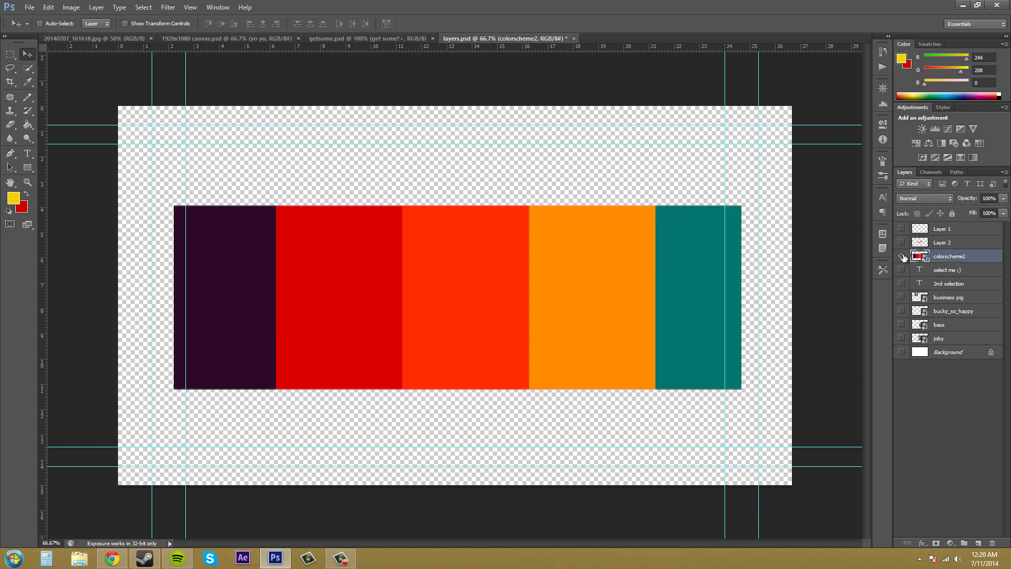
Draw a closed, curved boomerang path over the stripes with the Pen tool.
click(11, 156)
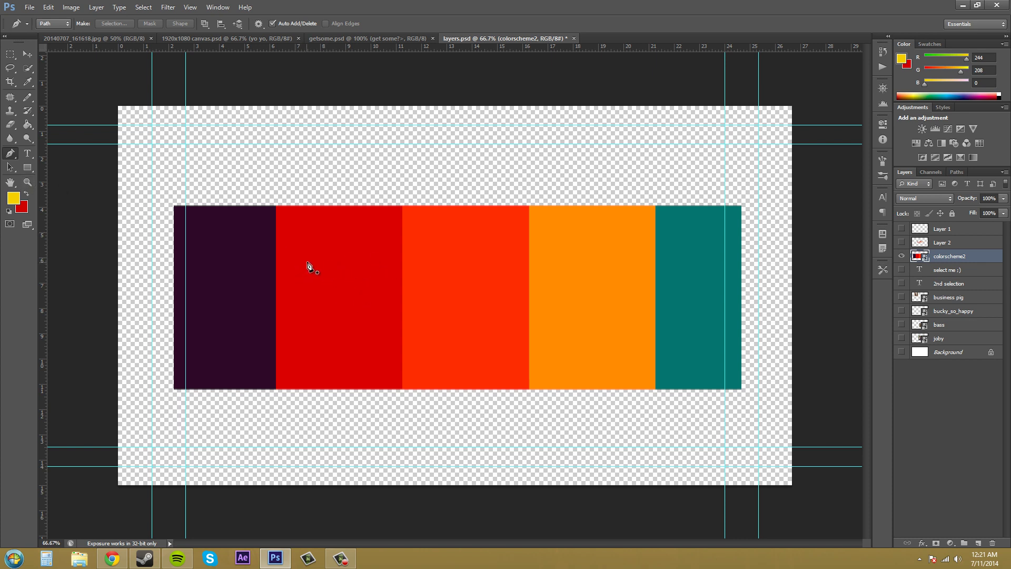
click(341, 244)
drag(335, 253, 335, 255)
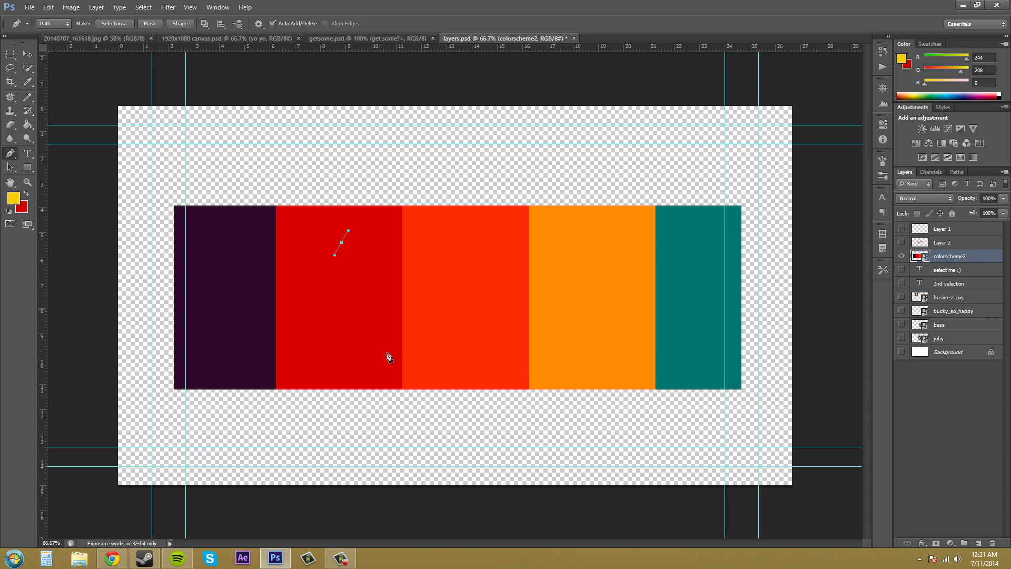
drag(380, 350, 417, 353)
drag(509, 269, 509, 260)
drag(439, 304, 424, 314)
drag(388, 269, 405, 229)
click(341, 243)
Make a 0-pixel-feather selection from the path, copy it to Layer 3, and hide colorscheme2.
click(117, 23)
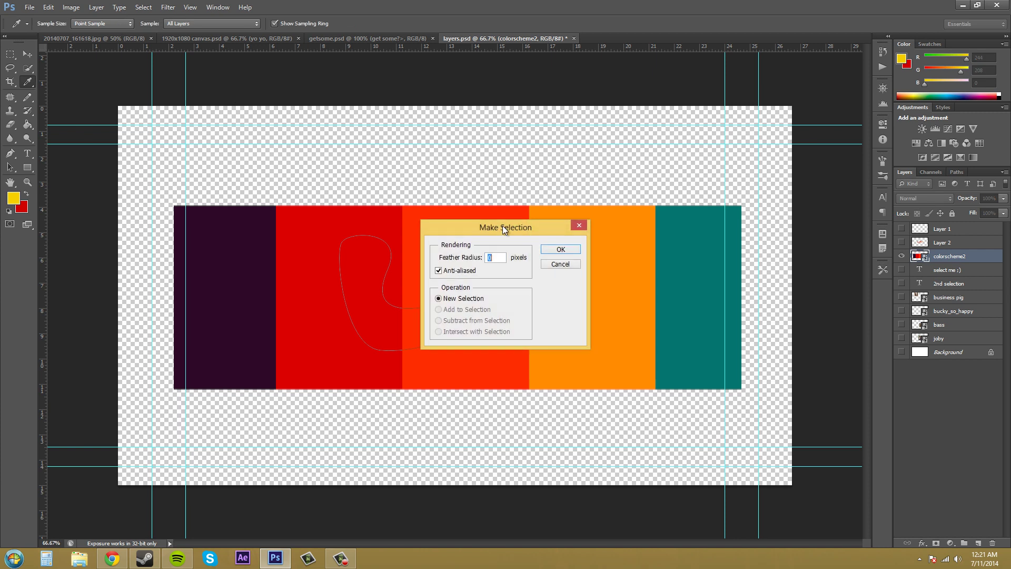
click(561, 250)
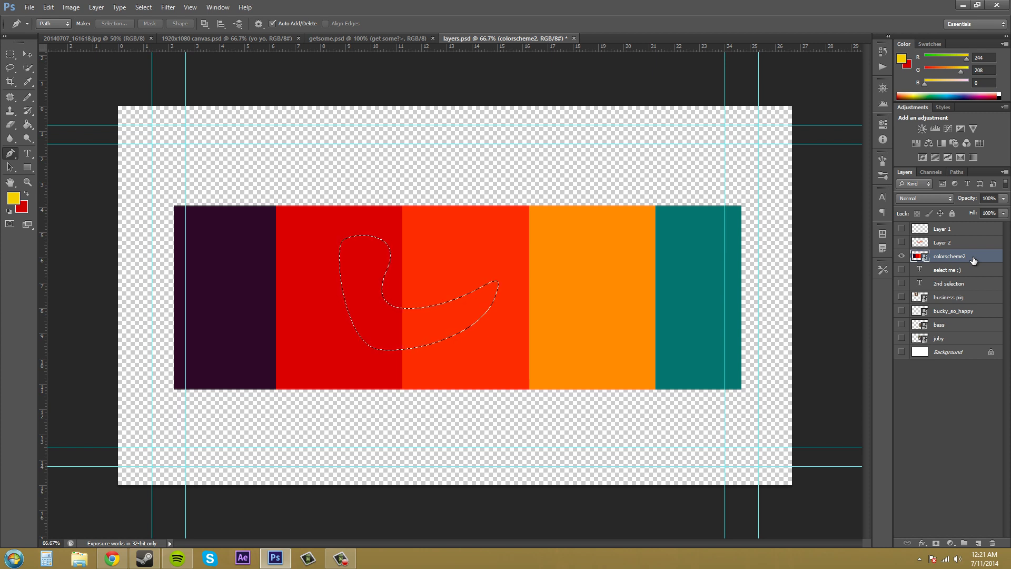
key(ctrl+j)
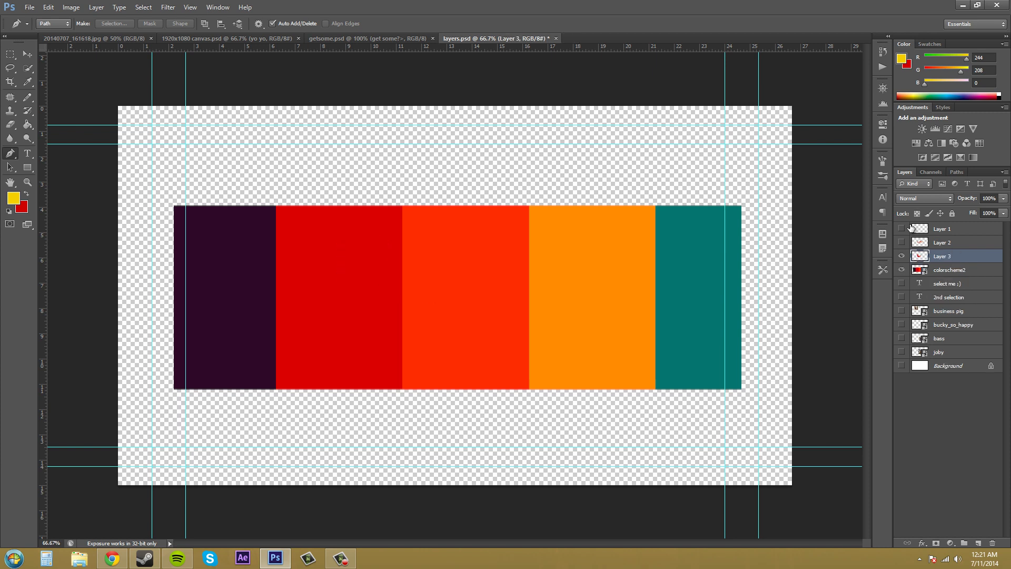
click(902, 270)
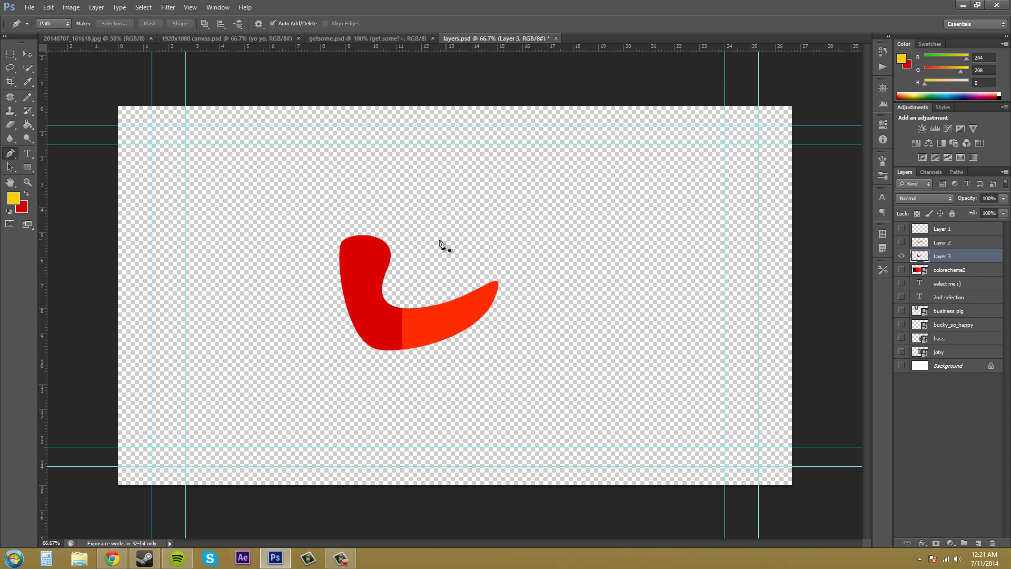
click(10, 53)
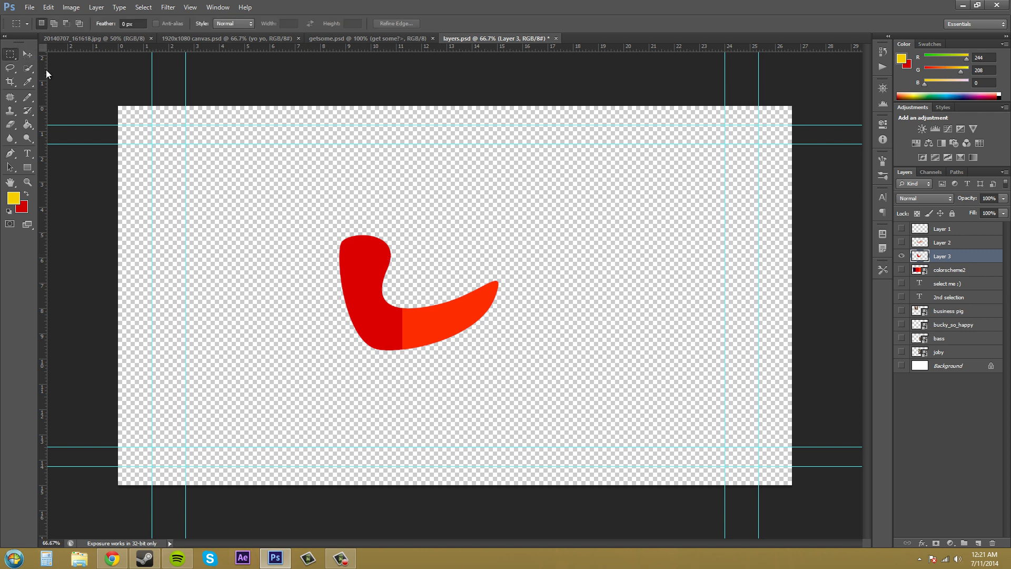
drag(396, 188, 648, 300)
click(12, 72)
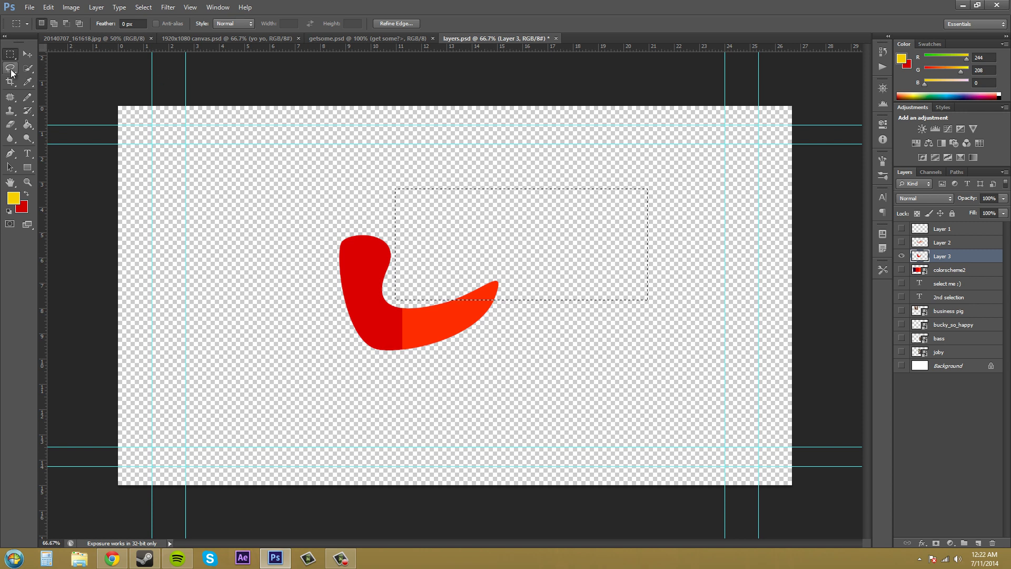
mouse_move(289, 263)
mouse_down()
mouse_move(290, 324)
mouse_move(332, 315)
mouse_up()
drag(293, 258, 285, 263)
click(286, 263)
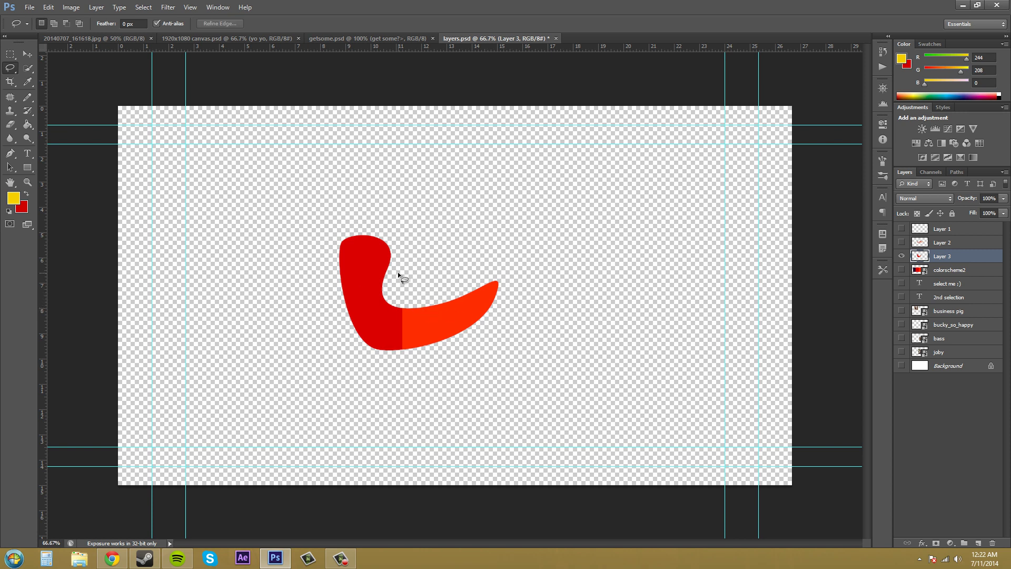
key(v)
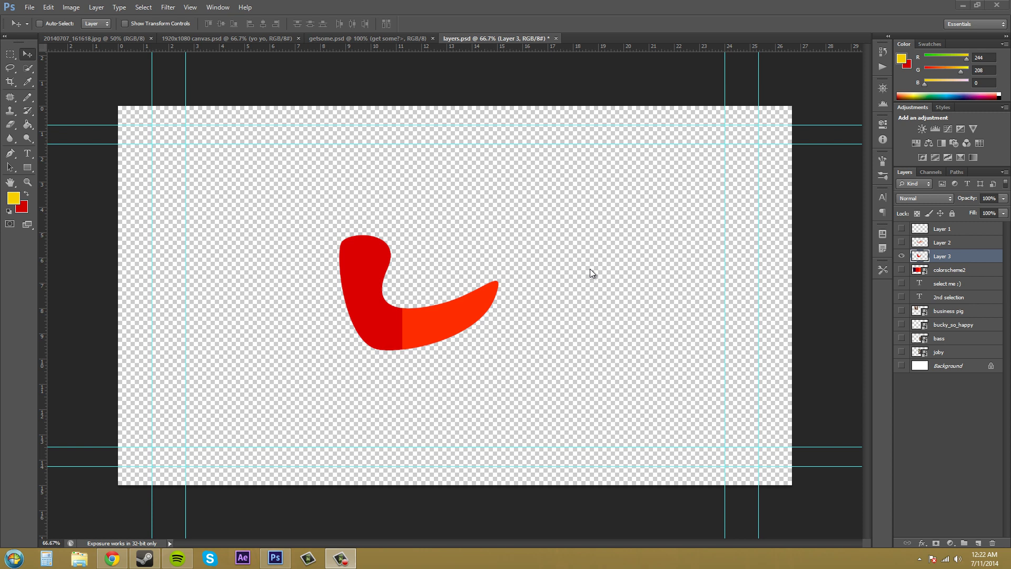
Show the 'select me ;)' Layer 2 and move the boomerang to the left of the text.
click(27, 55)
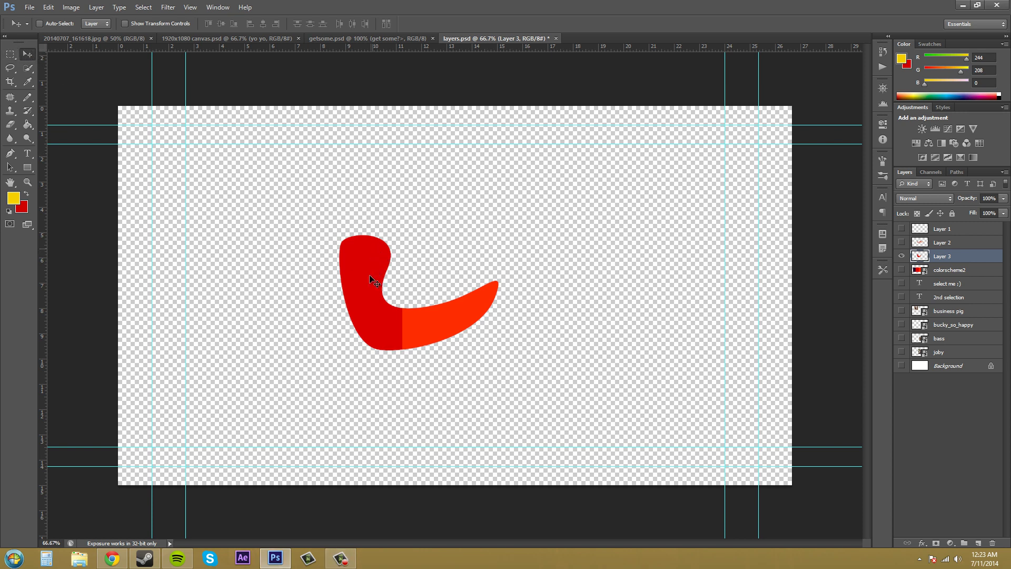
drag(371, 305, 605, 207)
key(ctrl+z)
click(901, 242)
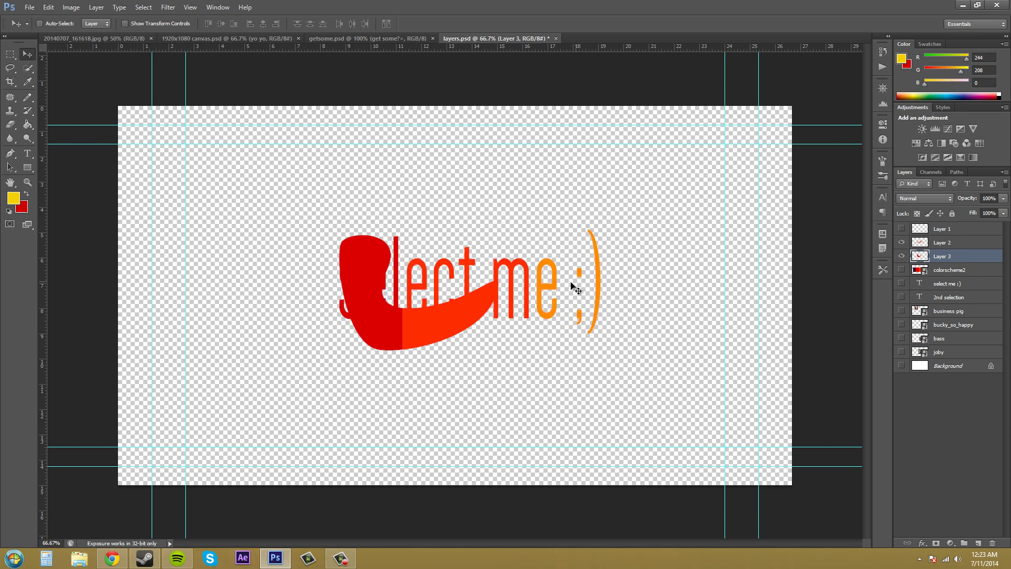
drag(549, 280, 485, 321)
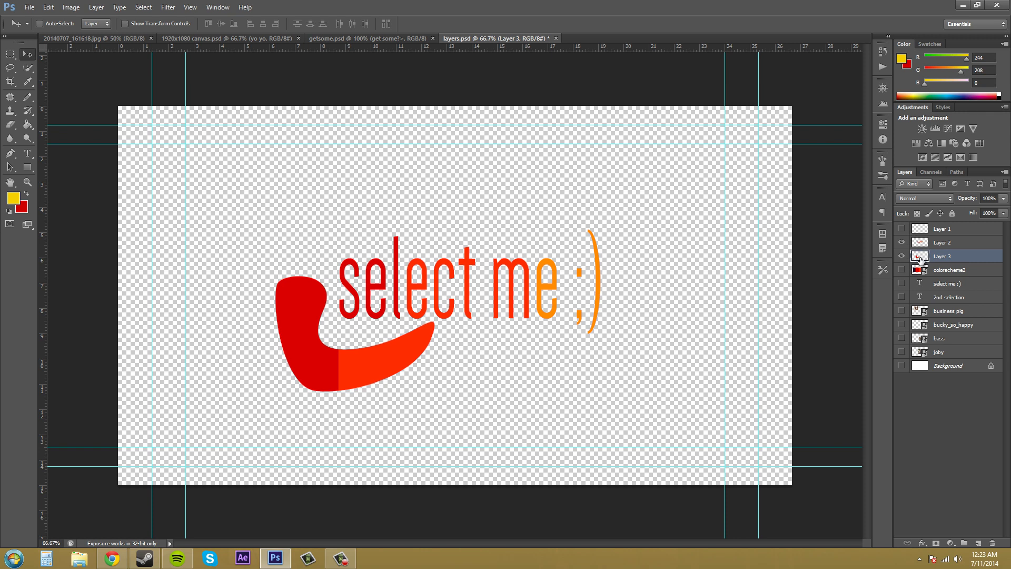
Merge Layer 3 and Layer 2 into a single Layer 2.
shift+click(955, 245)
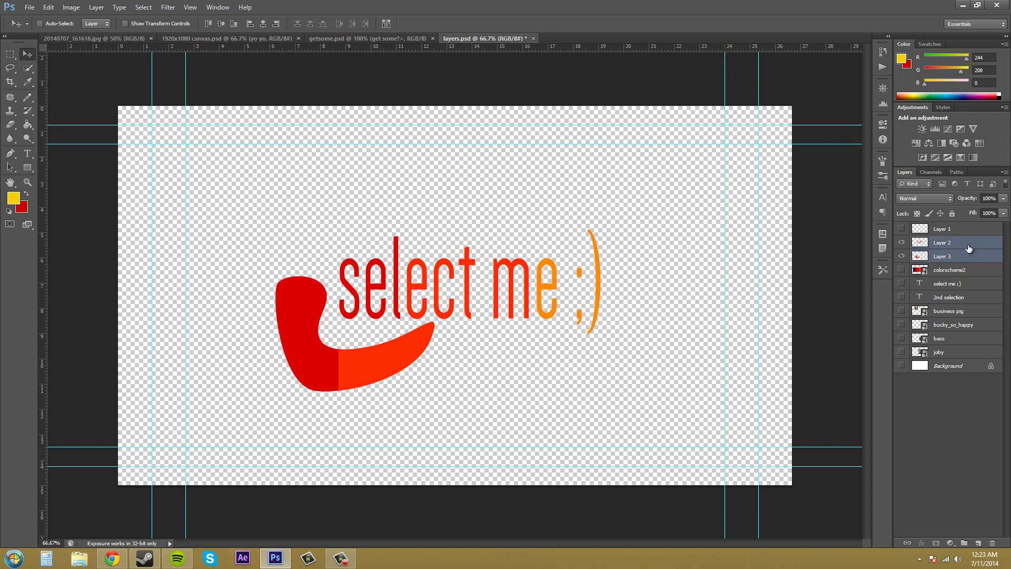
right_click(966, 244)
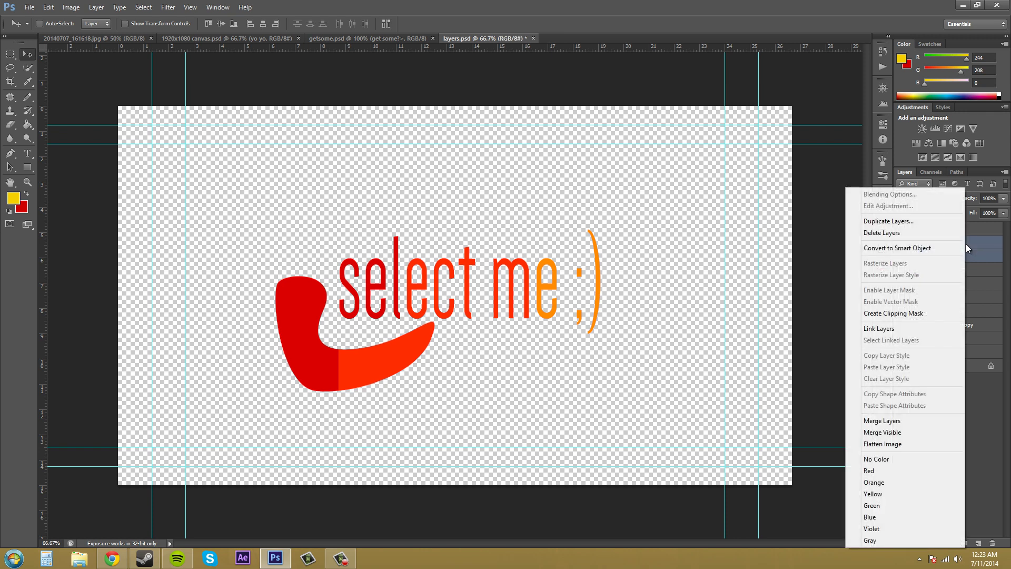
click(891, 420)
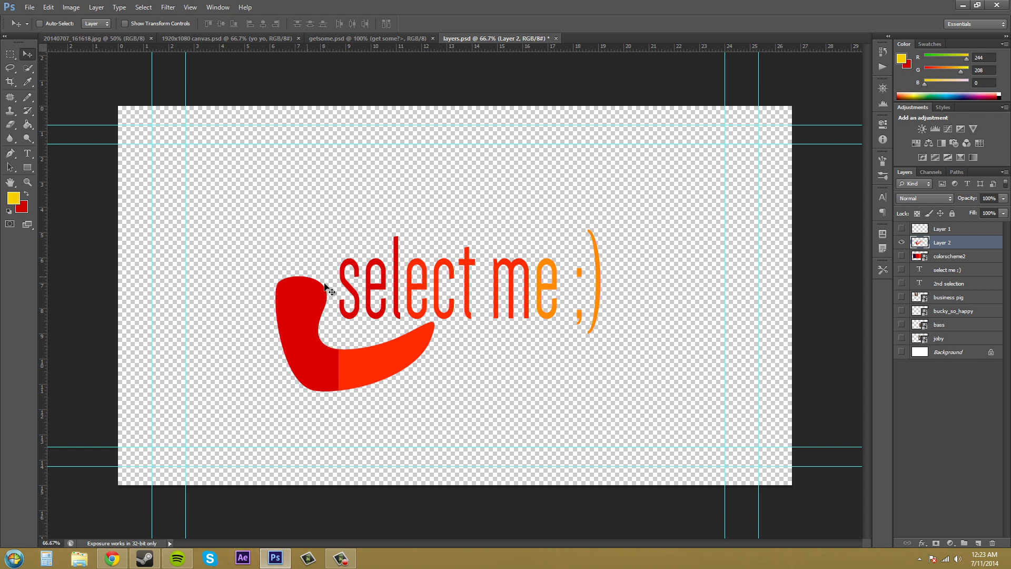
Alt-drag the merged boomerang-and-text artwork to create a Layer 2 copy toward the upper left.
drag(371, 310, 250, 198)
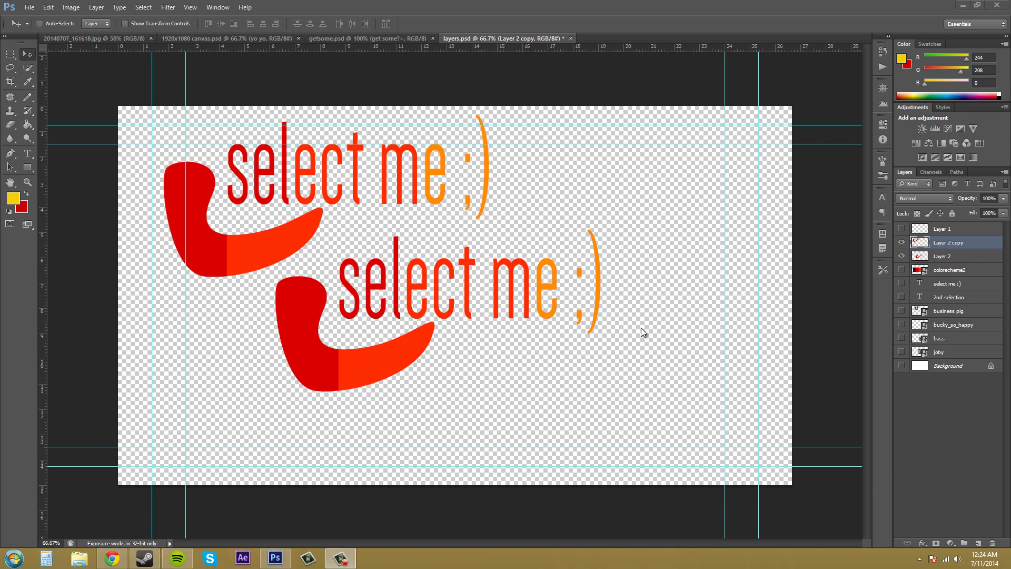
click(362, 189)
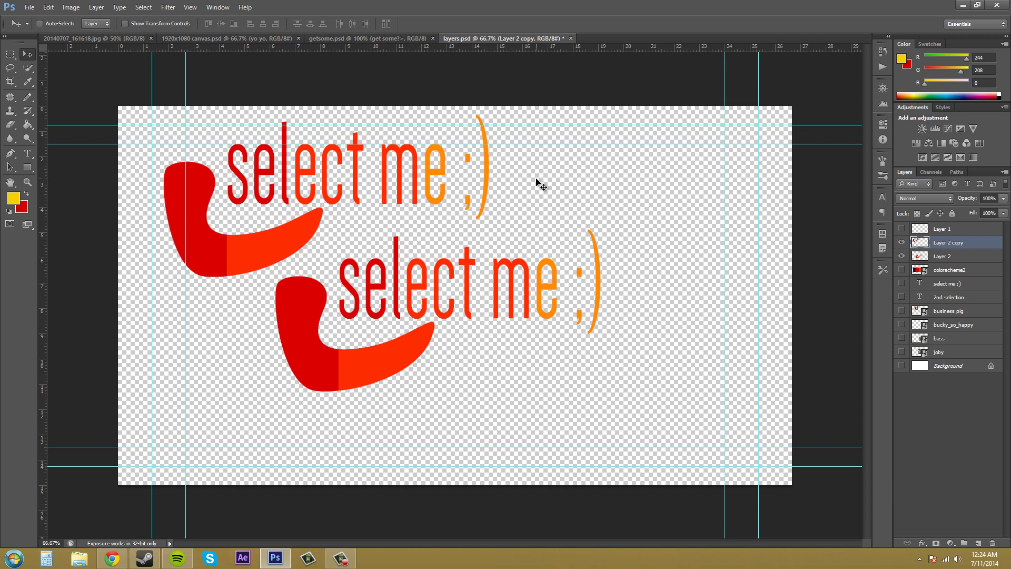